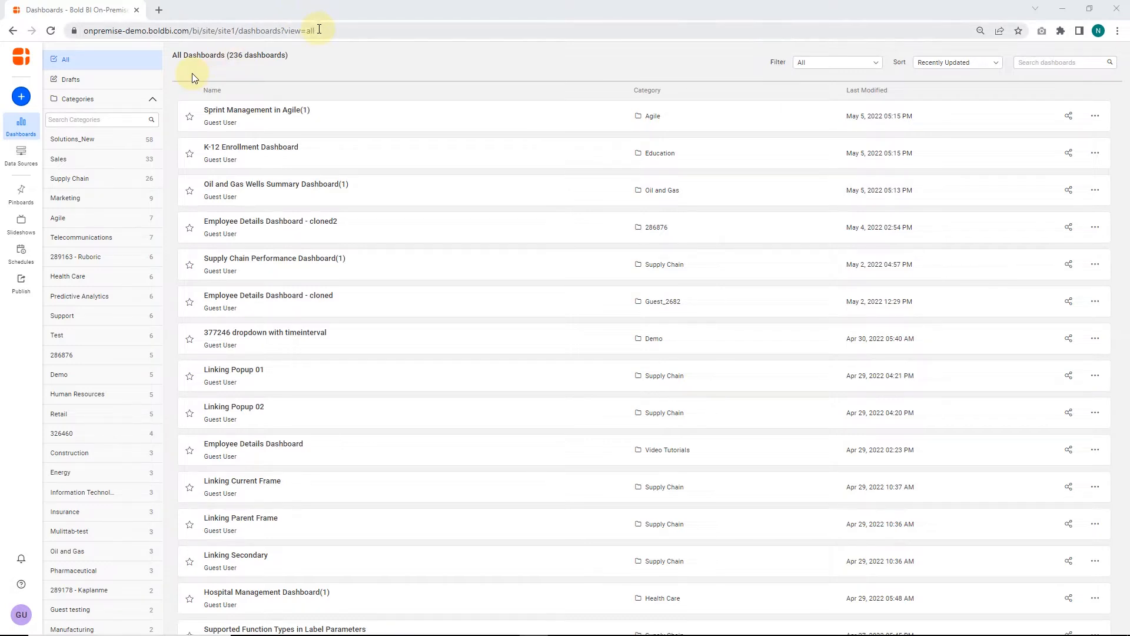
drag(314, 30, 59, 40)
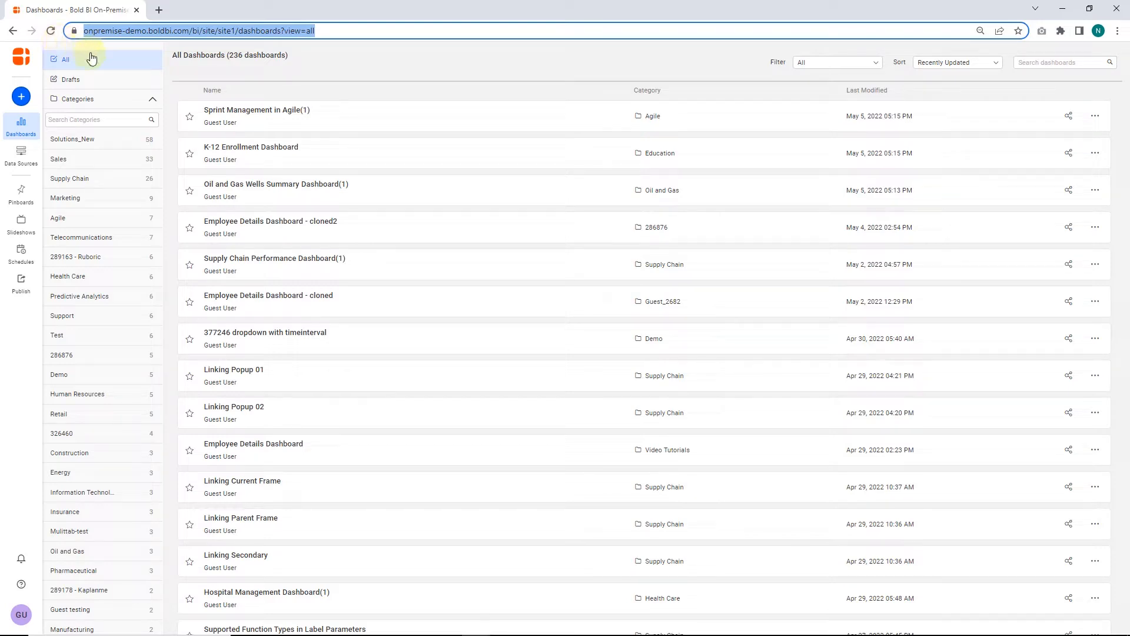
click(185, 72)
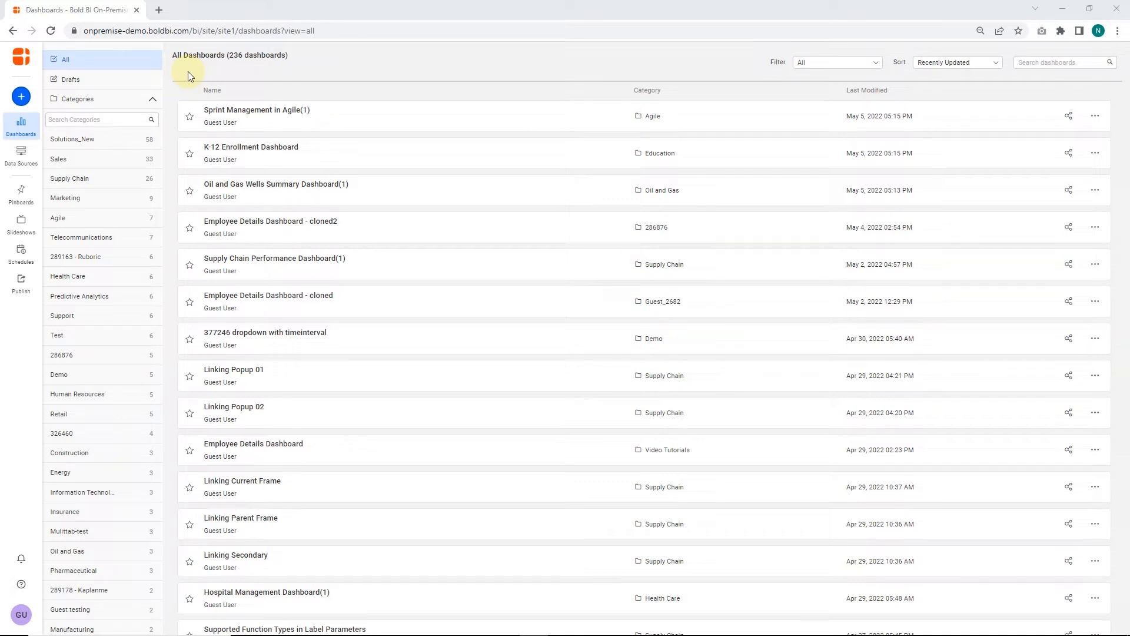
Step: Open the Sprint Management in Agile(1) dashboard for editing
click(247, 121)
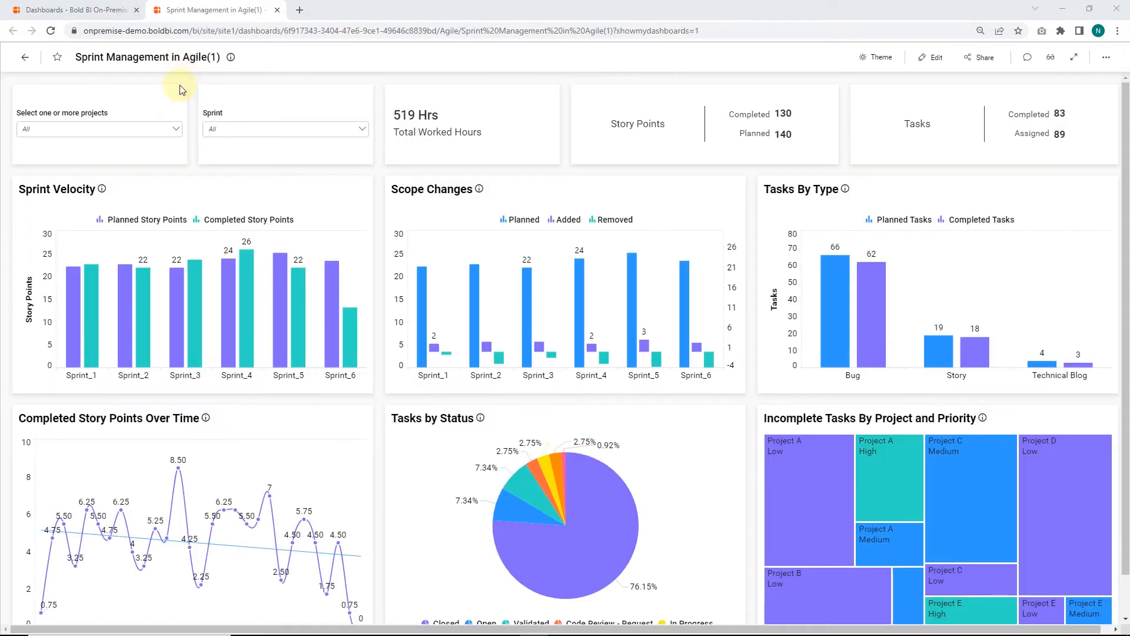
scroll(180, 105, up, 1)
click(930, 59)
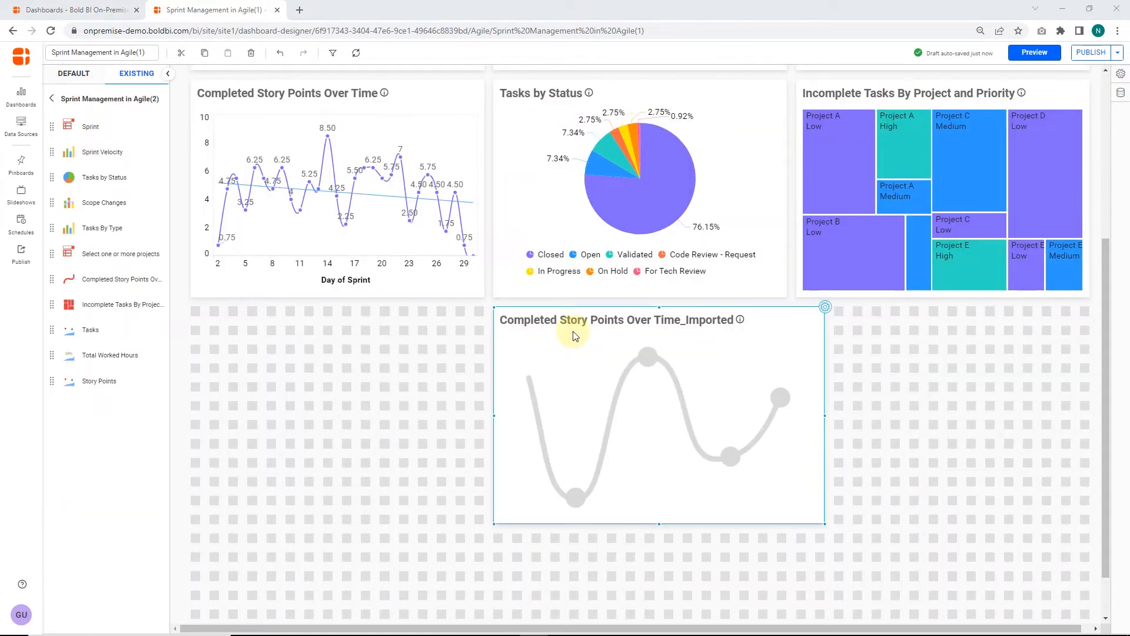
Step: Assign the Completed Story Points measure as the imported chart's value and remove the "Sum of" prefix from its name
click(826, 307)
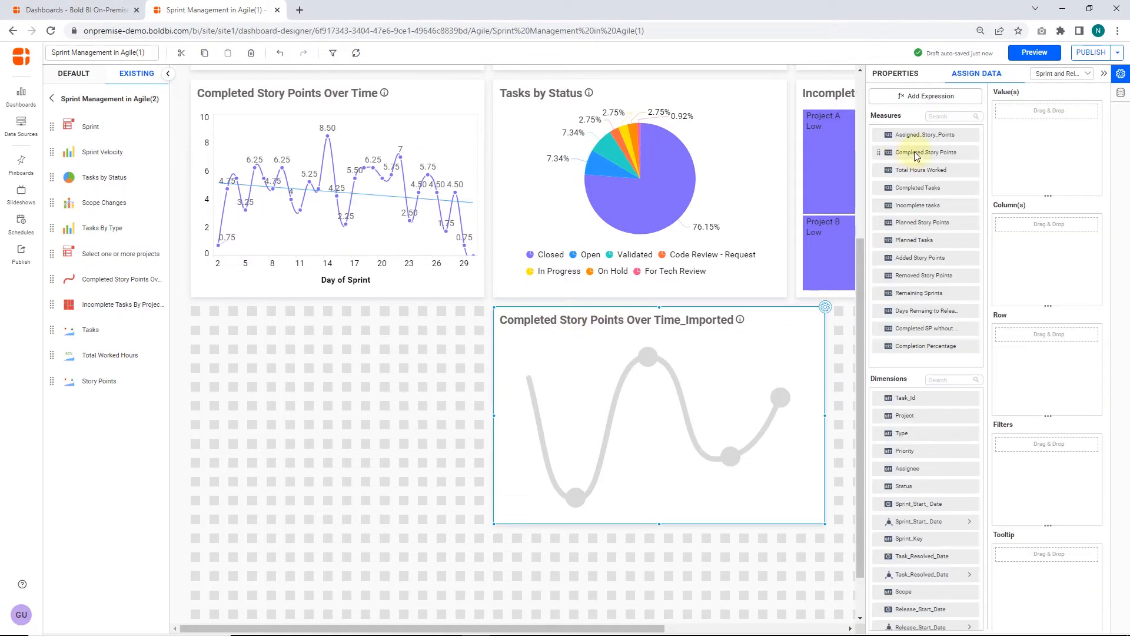
drag(916, 156, 995, 112)
click(1085, 111)
click(1041, 131)
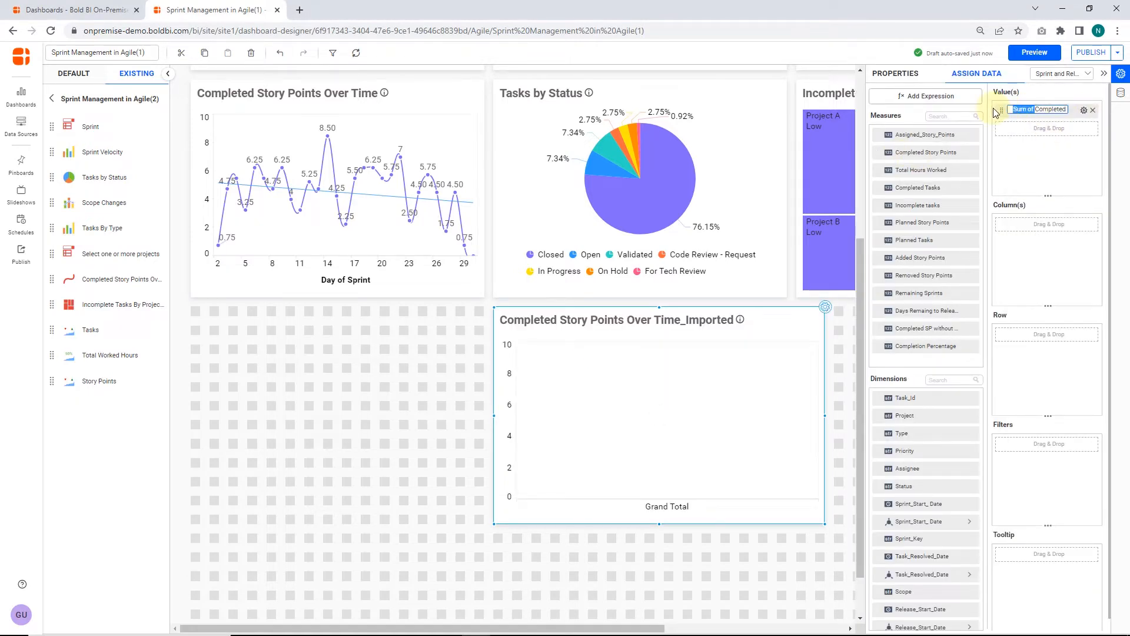
key(BackSpace)
key(Return)
Step: Assign Task_Resolved_Date as the imported chart's column, grouped by day, and rename it "Day of Sprint"
drag(922, 556, 989, 228)
click(1084, 224)
click(1032, 351)
click(1084, 225)
click(1038, 243)
text(Day)
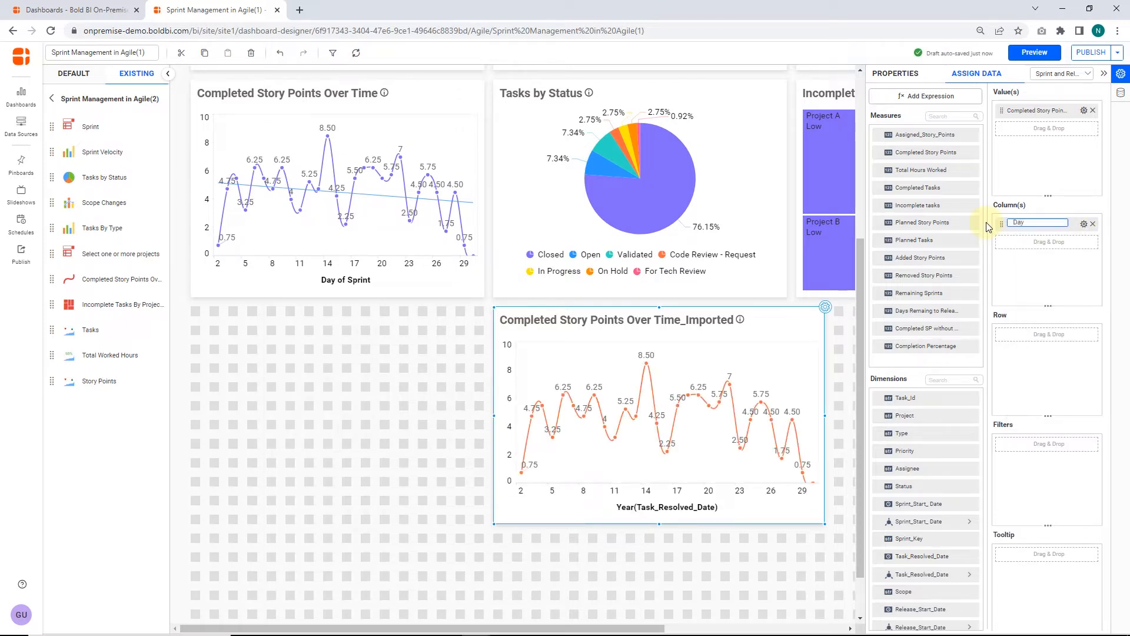
text( of Sprint)
key(Return)
Step: Add a linear trendline for Completed Story Points(SUM) to the imported chart, with width 1 and a solid line style
click(889, 75)
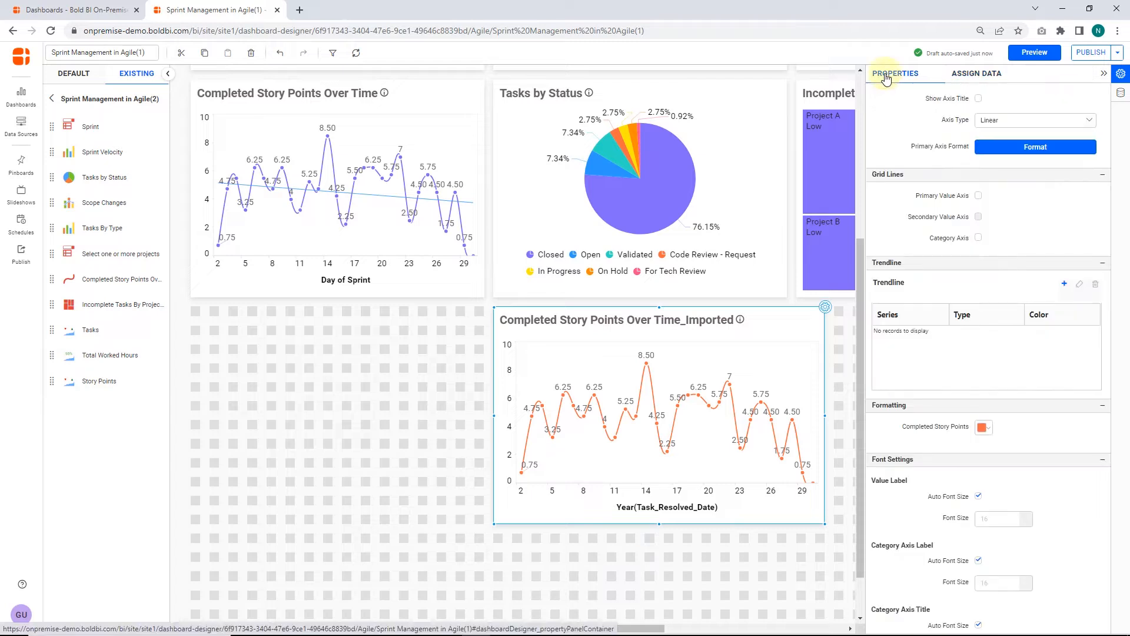
scroll(910, 146, down, 3)
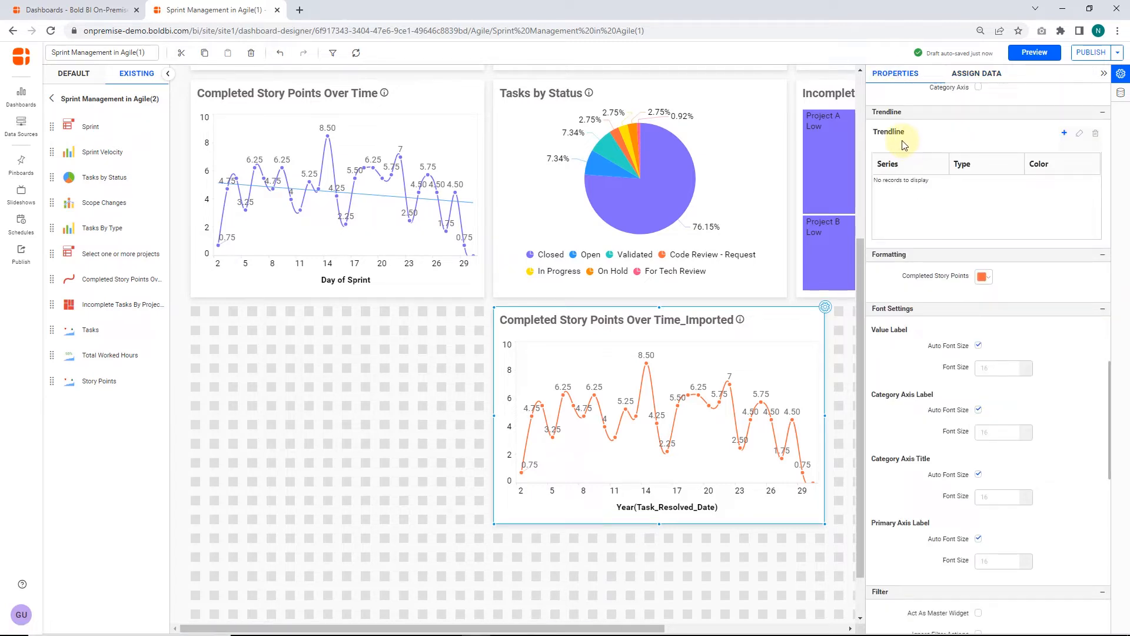
click(1065, 136)
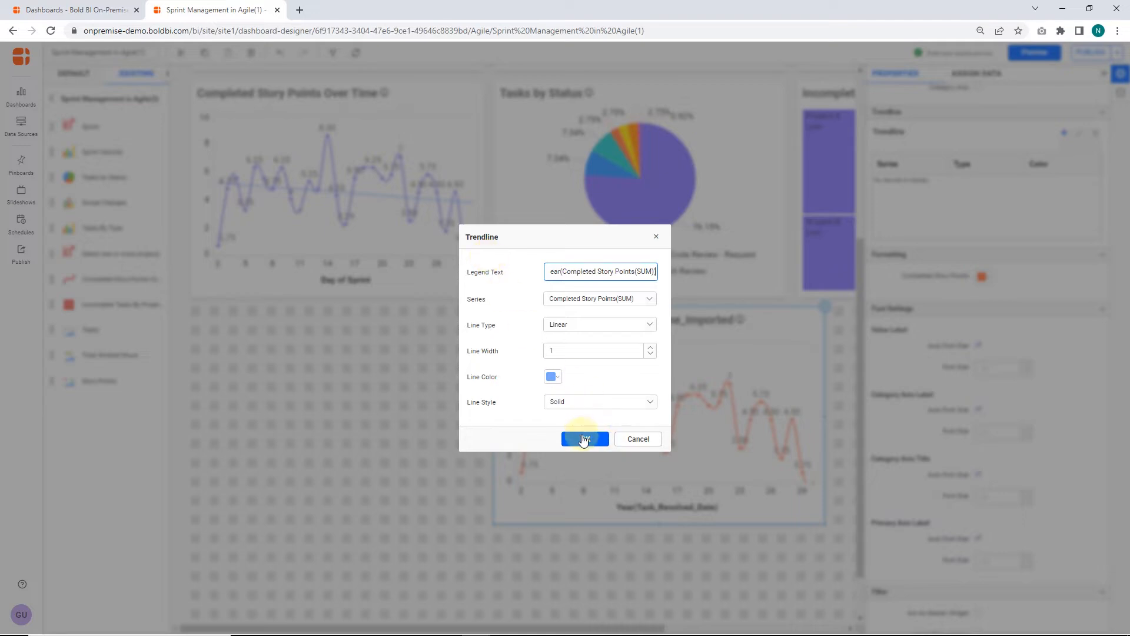
click(585, 442)
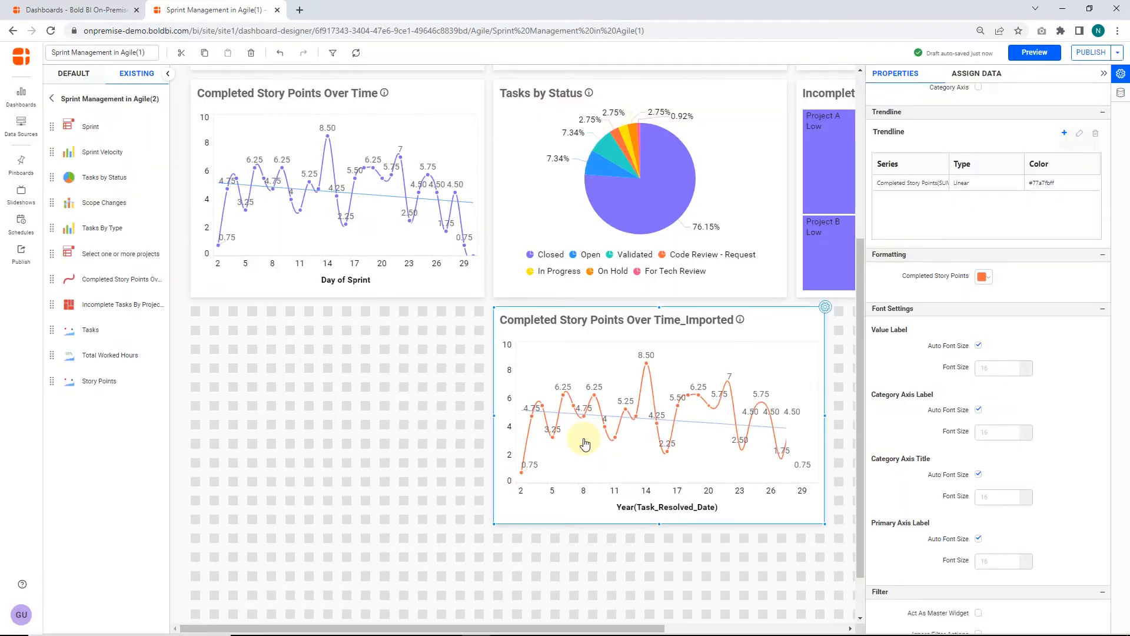
Step: Examine the new trendline's settings, including the available series, line types, line colors and line styles
click(1001, 183)
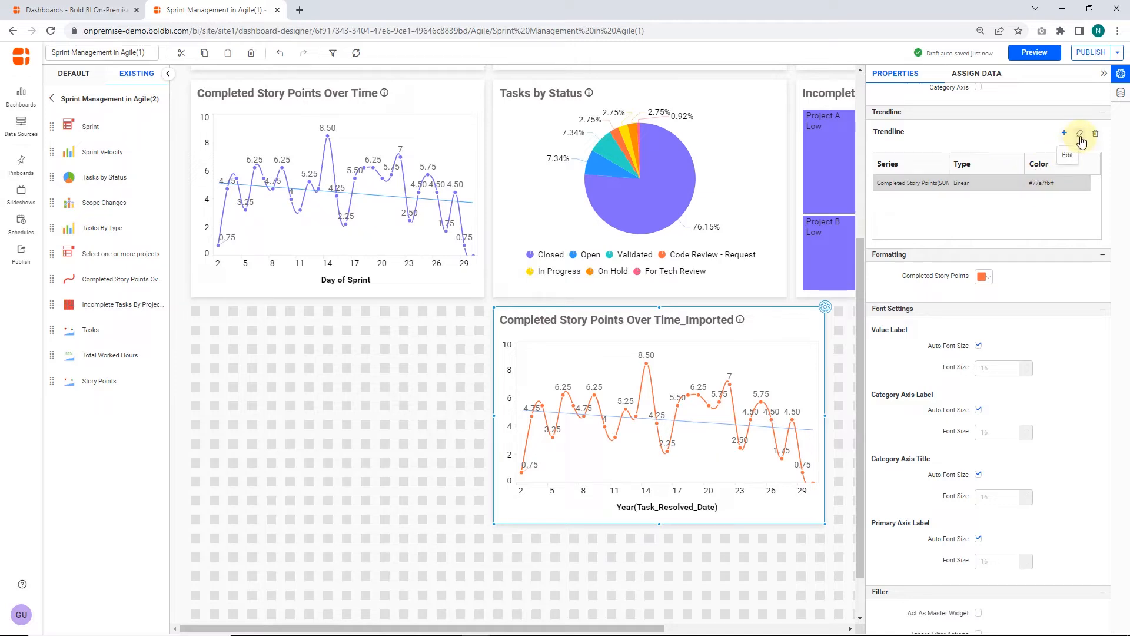
click(1080, 135)
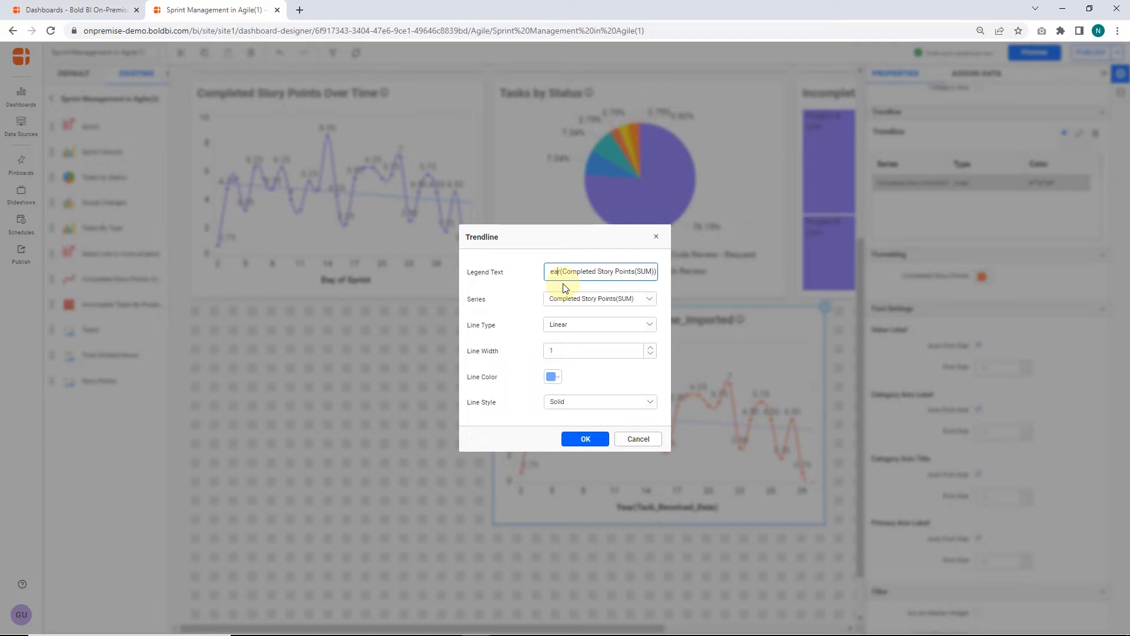
click(655, 300)
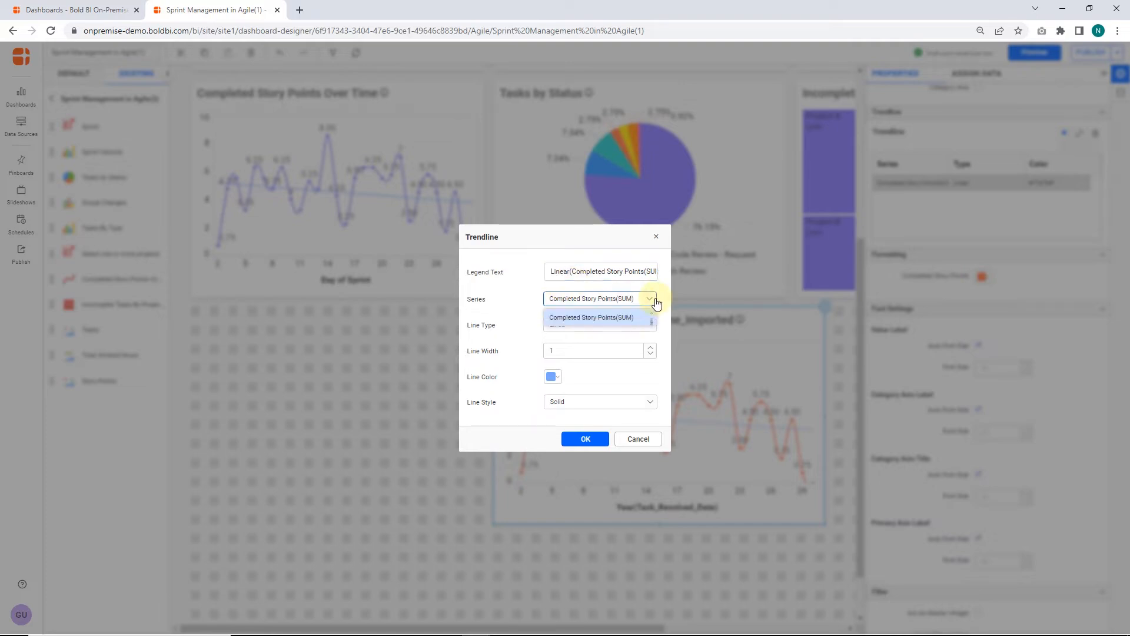
click(652, 314)
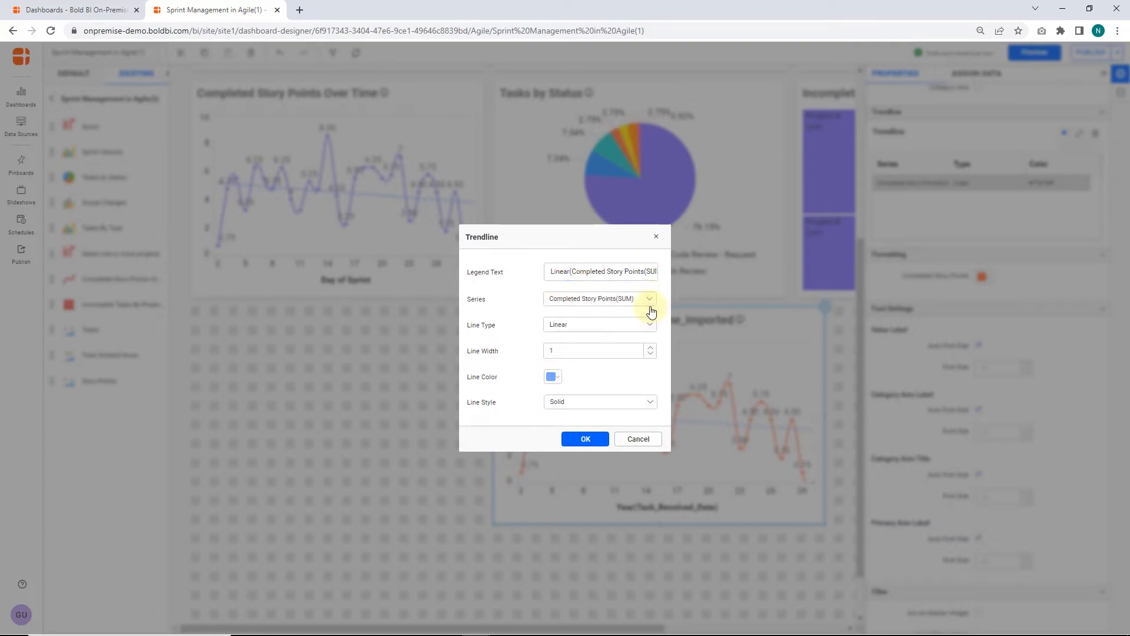
click(651, 325)
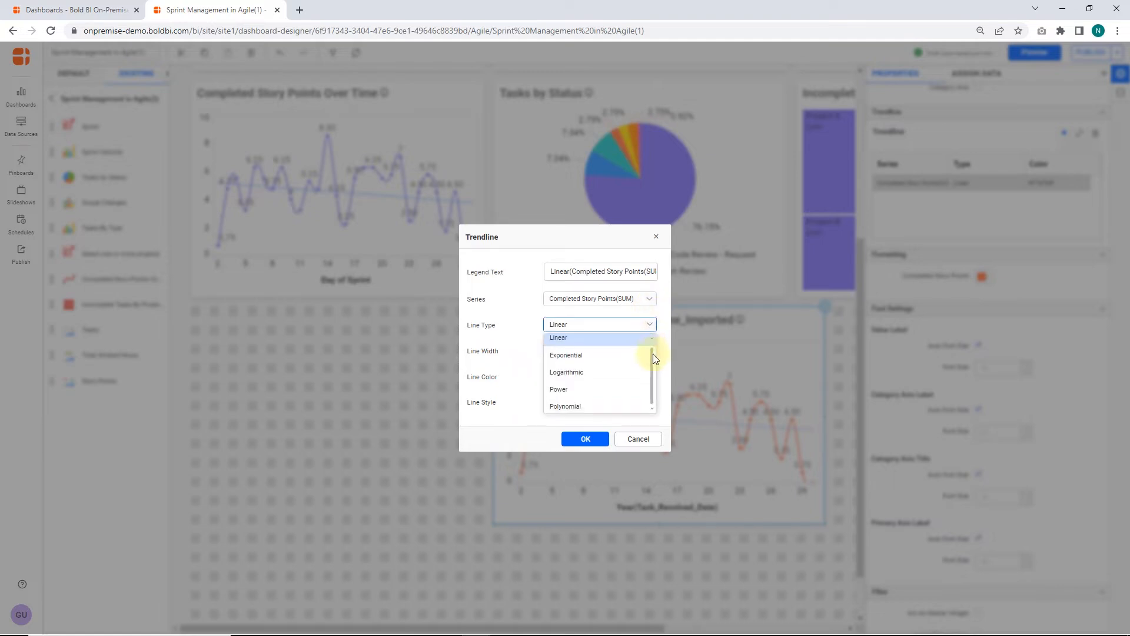
click(652, 354)
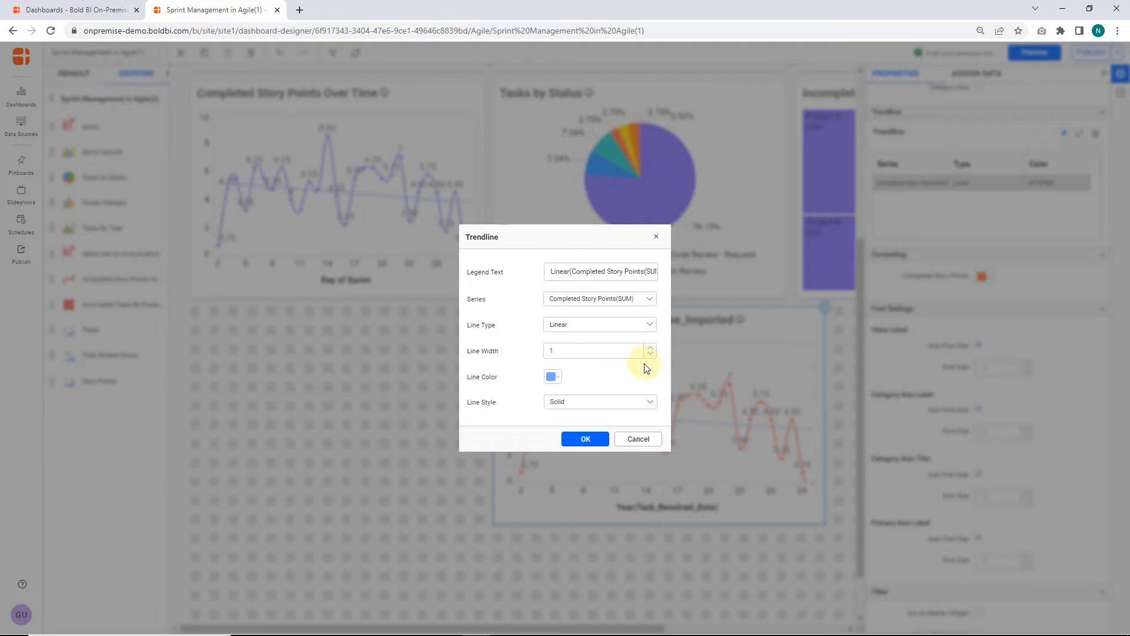
click(557, 377)
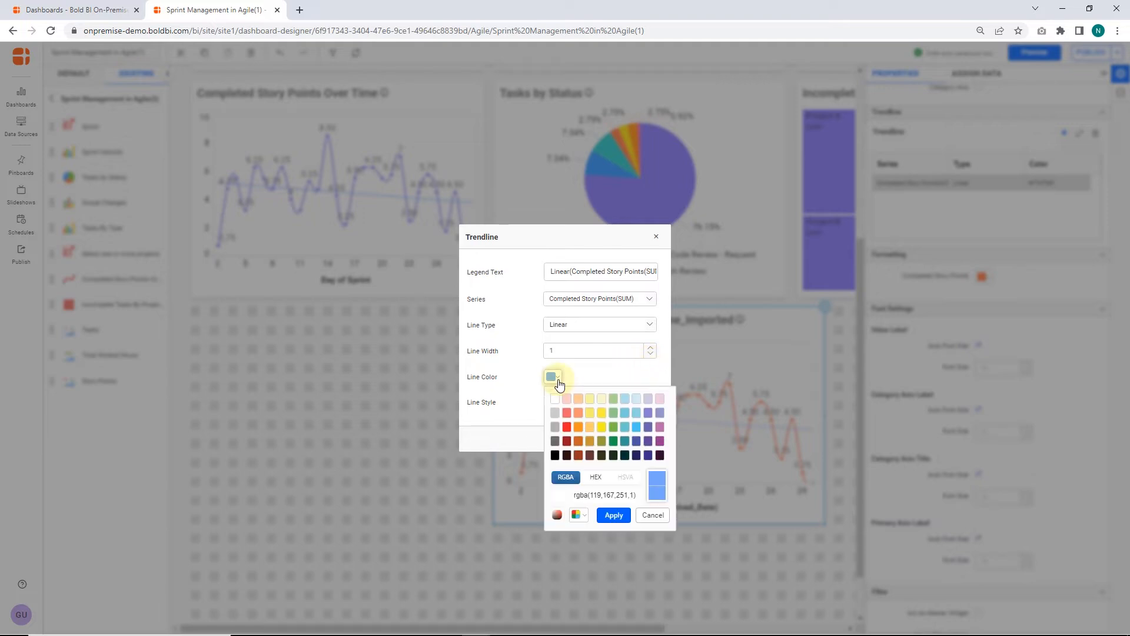
click(557, 380)
click(648, 406)
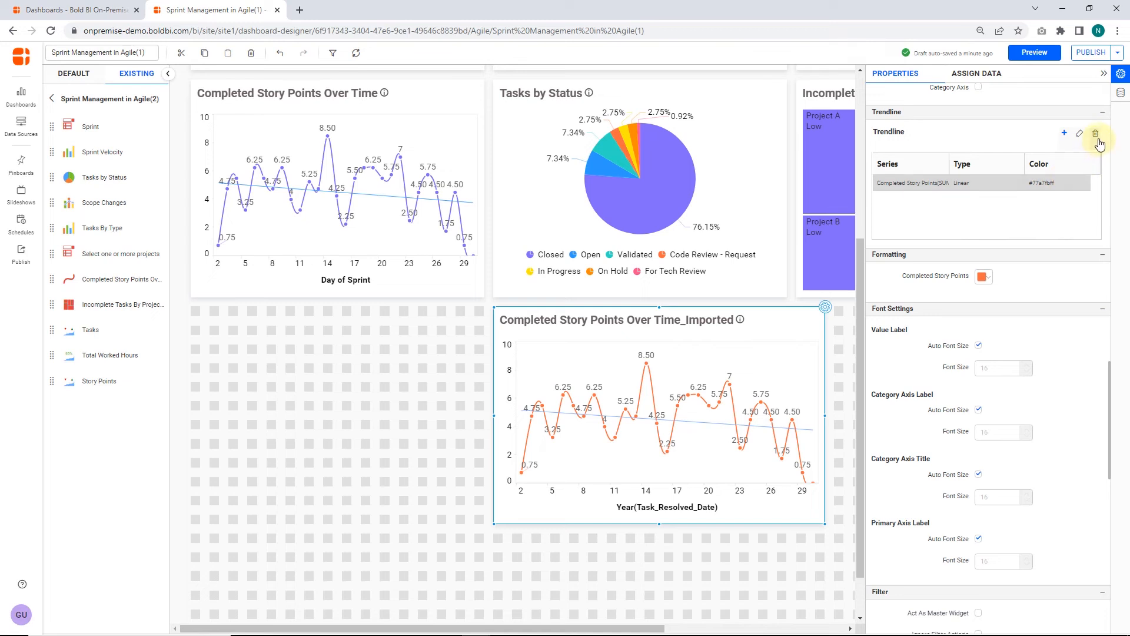
Step: Delete the linear trendline from the imported Completed Story Points Over Time chart
click(1096, 135)
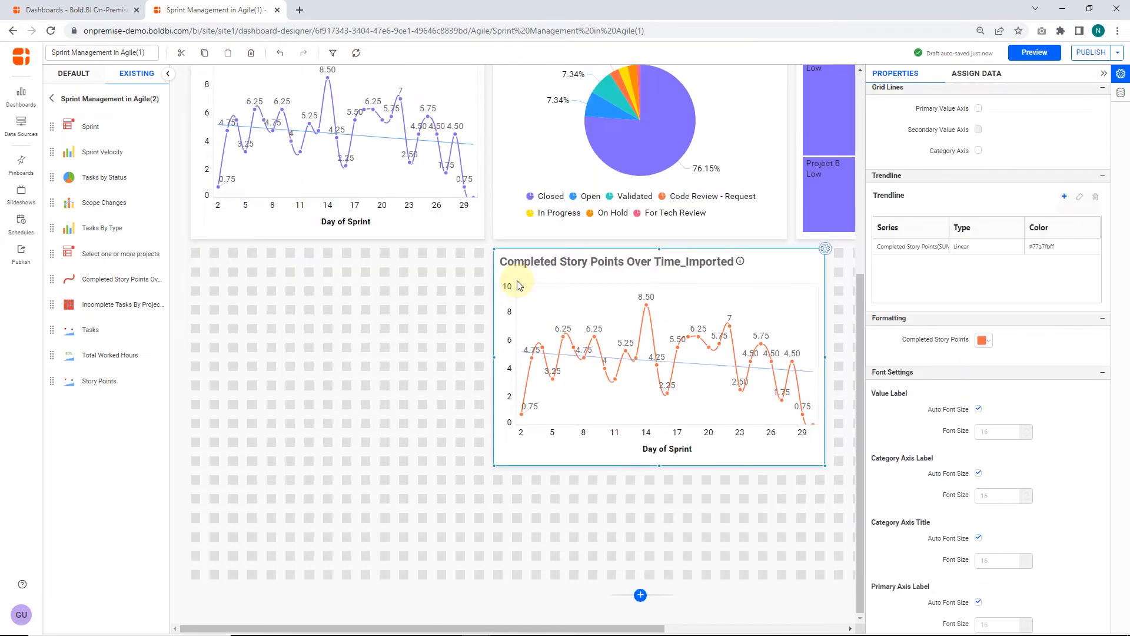
scroll(517, 285, up, 2)
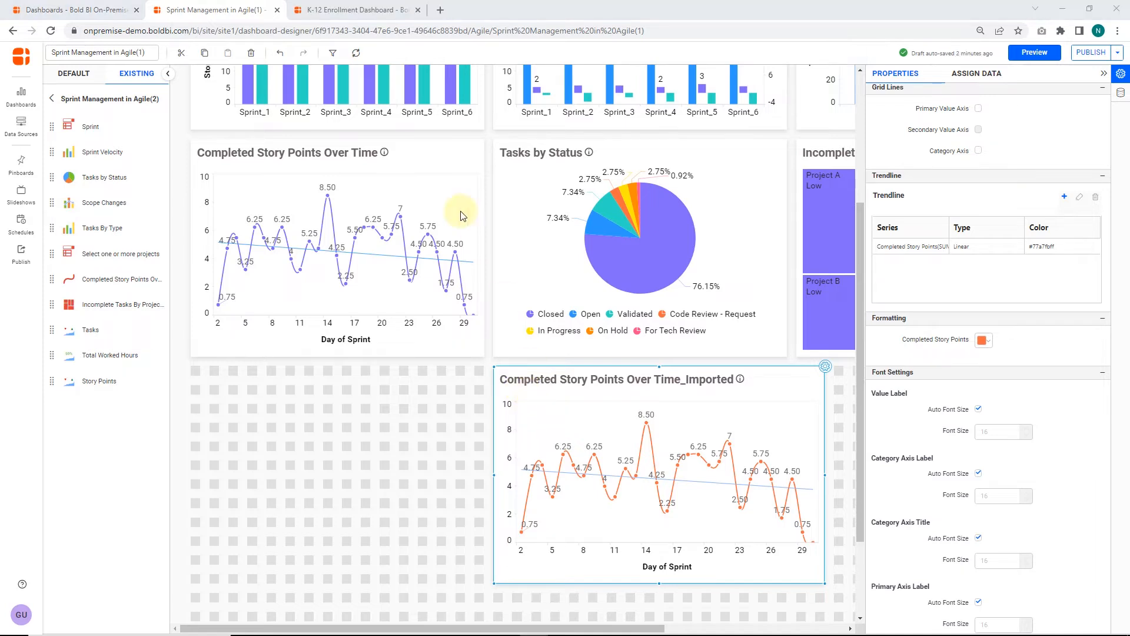
Step: Edit the K-12 Enrollment Dashboard and add a solid linear trendline for Budget(SUM), width 1, to the Operating Budget per Year chart
click(349, 7)
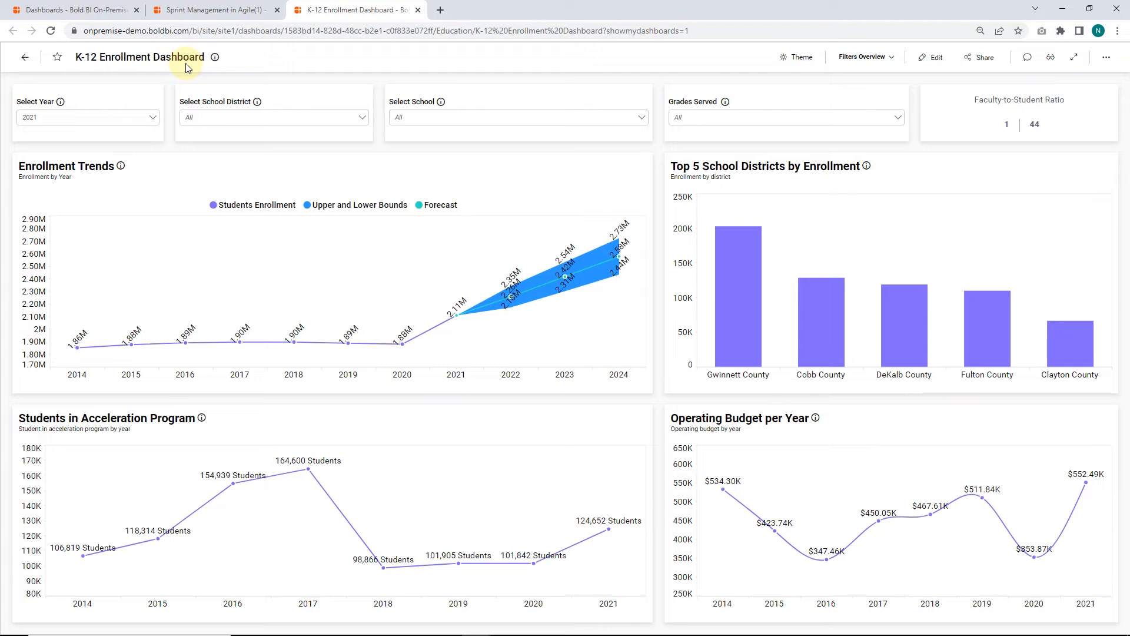
click(923, 60)
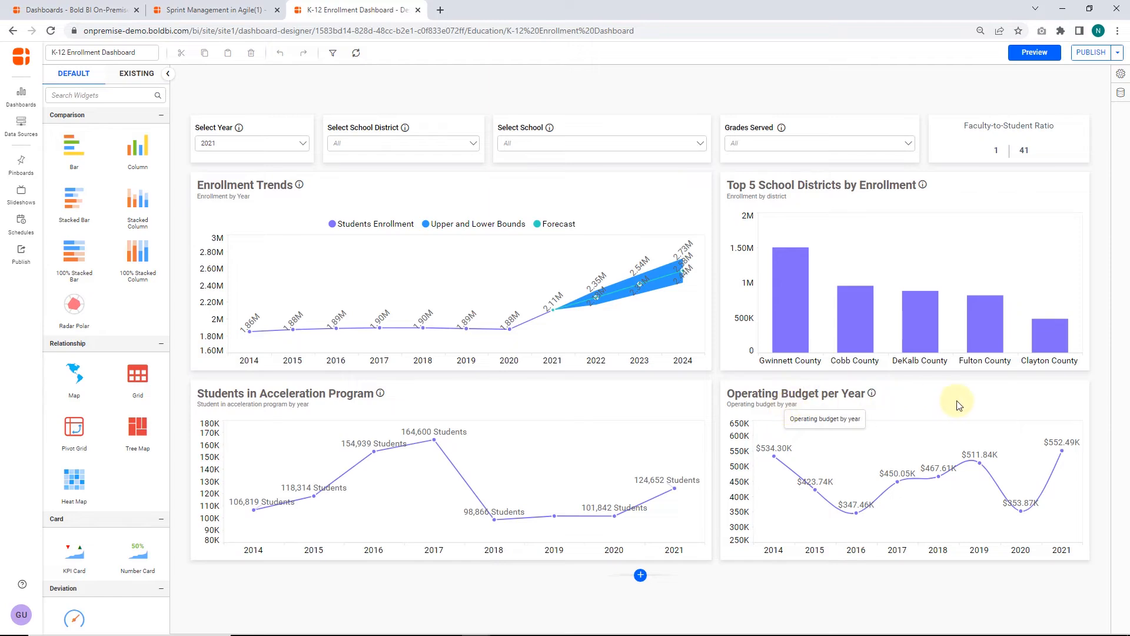
click(1090, 383)
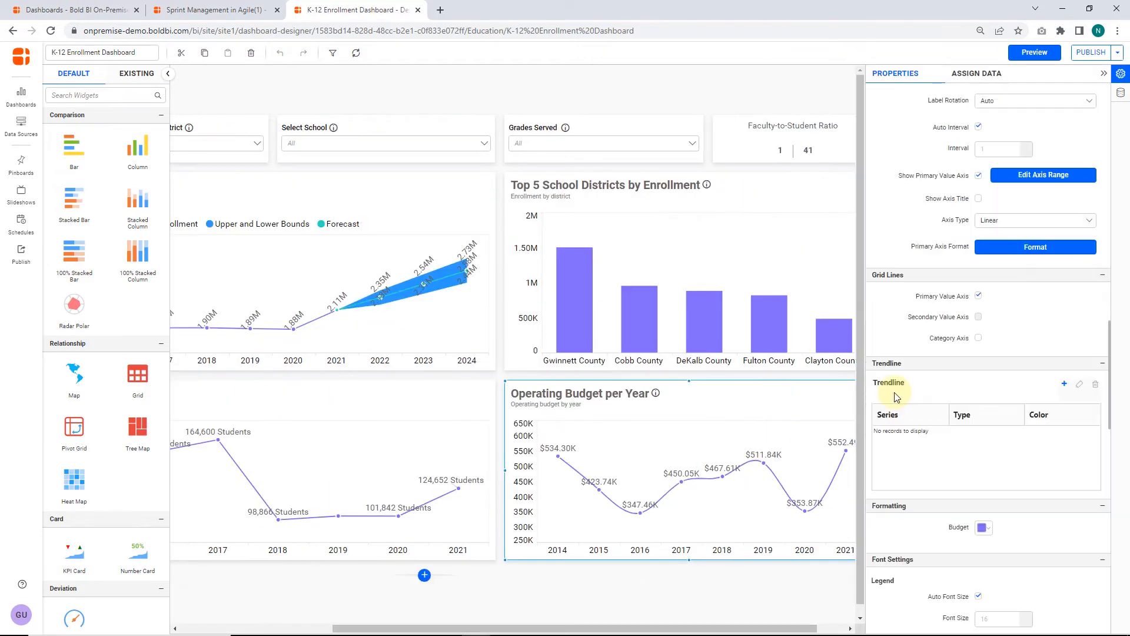
click(1062, 385)
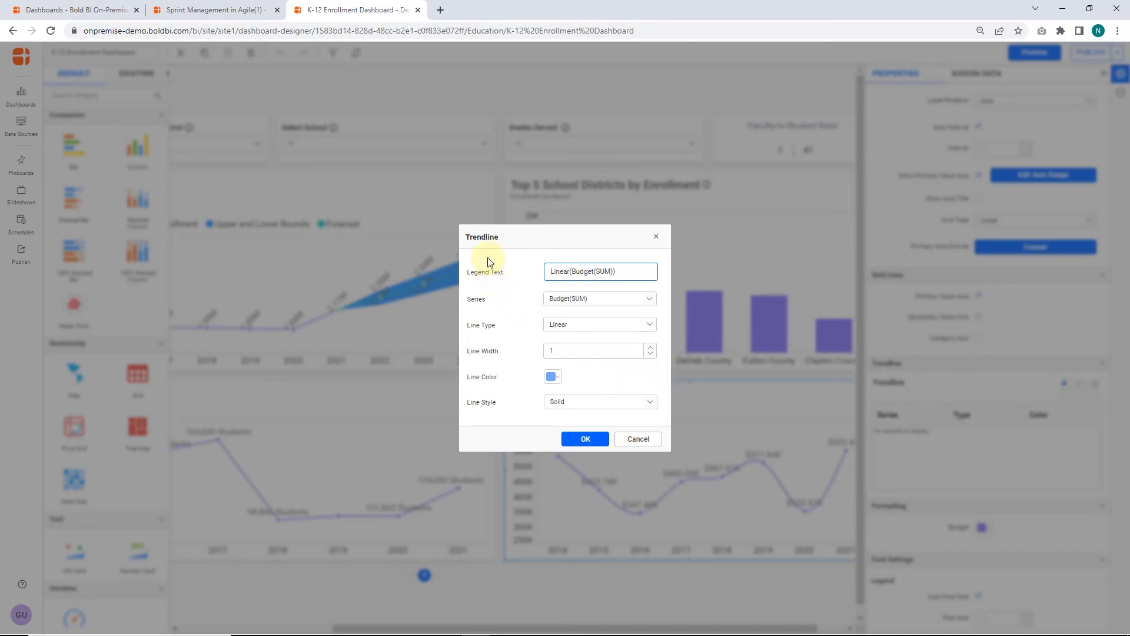
click(570, 441)
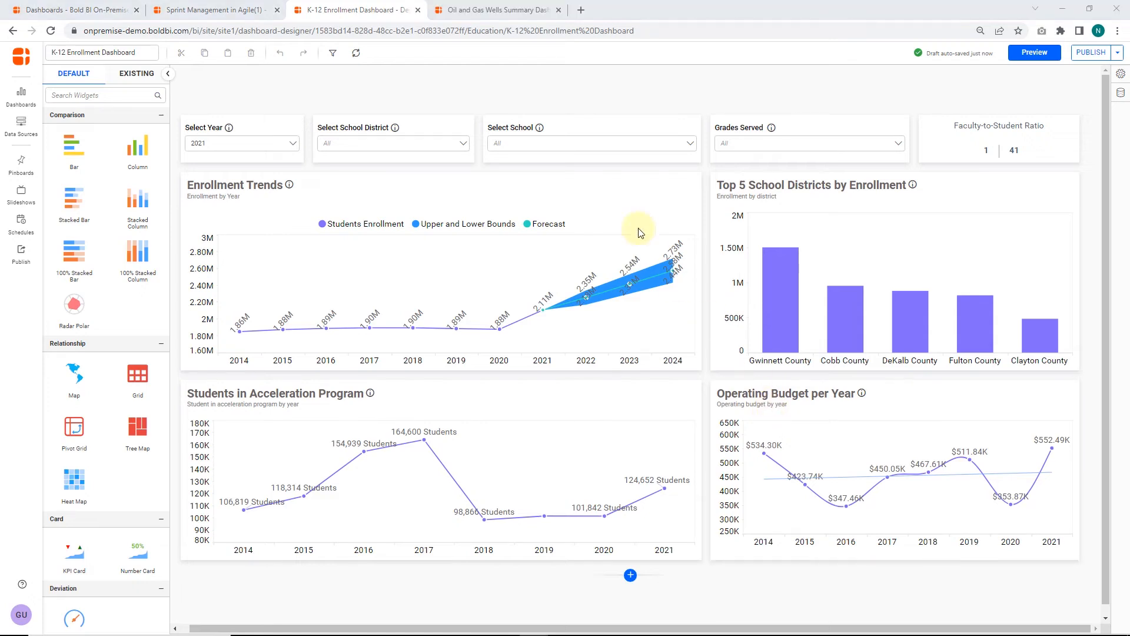
Step: Open the Oil and Gas Wells Summary Dashboard(1) for editing and show the Gross vs Net Well Count chart's properties
click(520, 7)
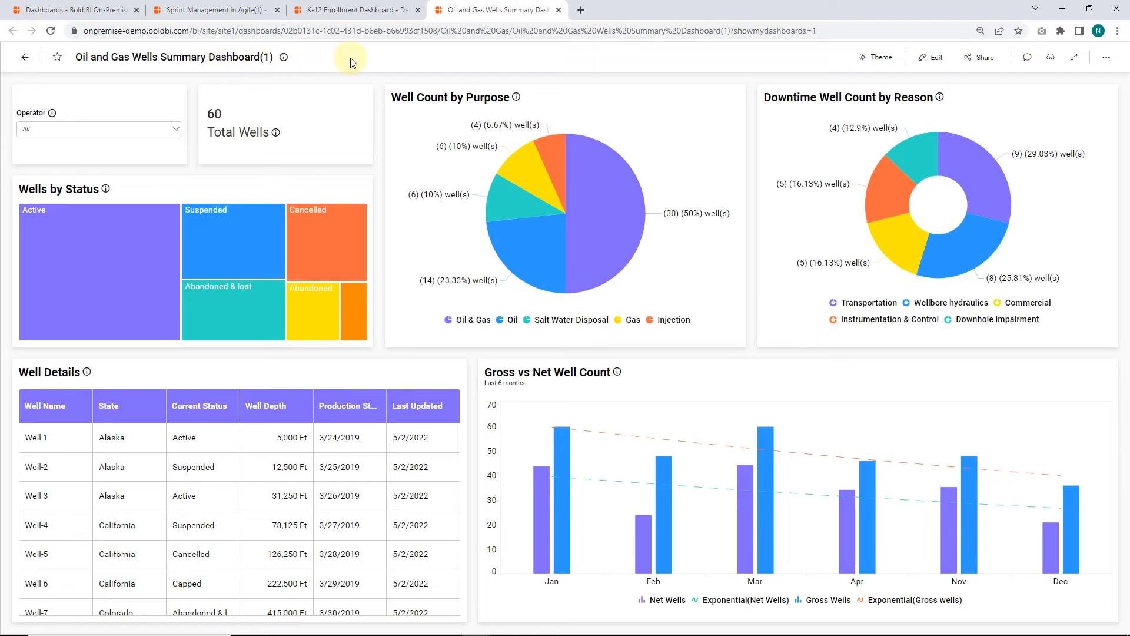
click(934, 57)
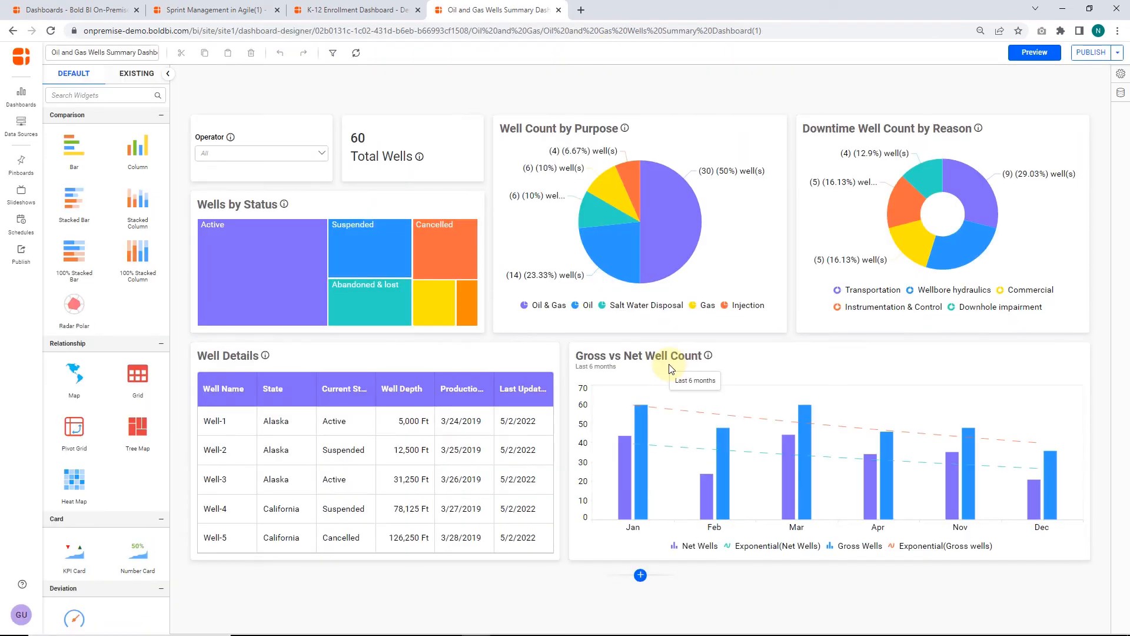
click(671, 368)
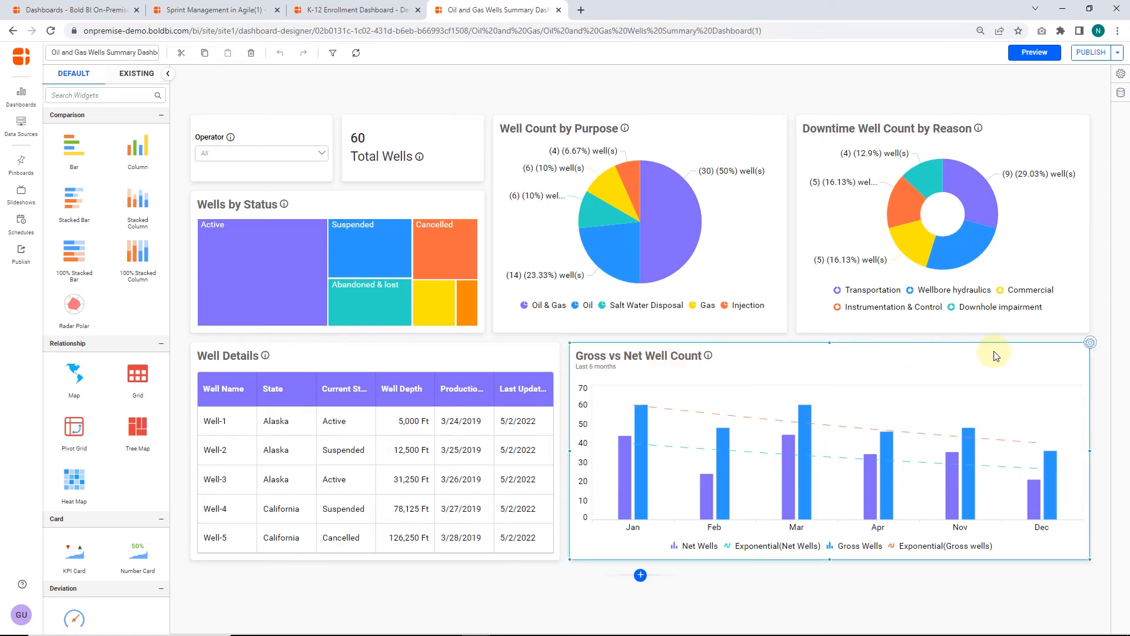
click(1060, 349)
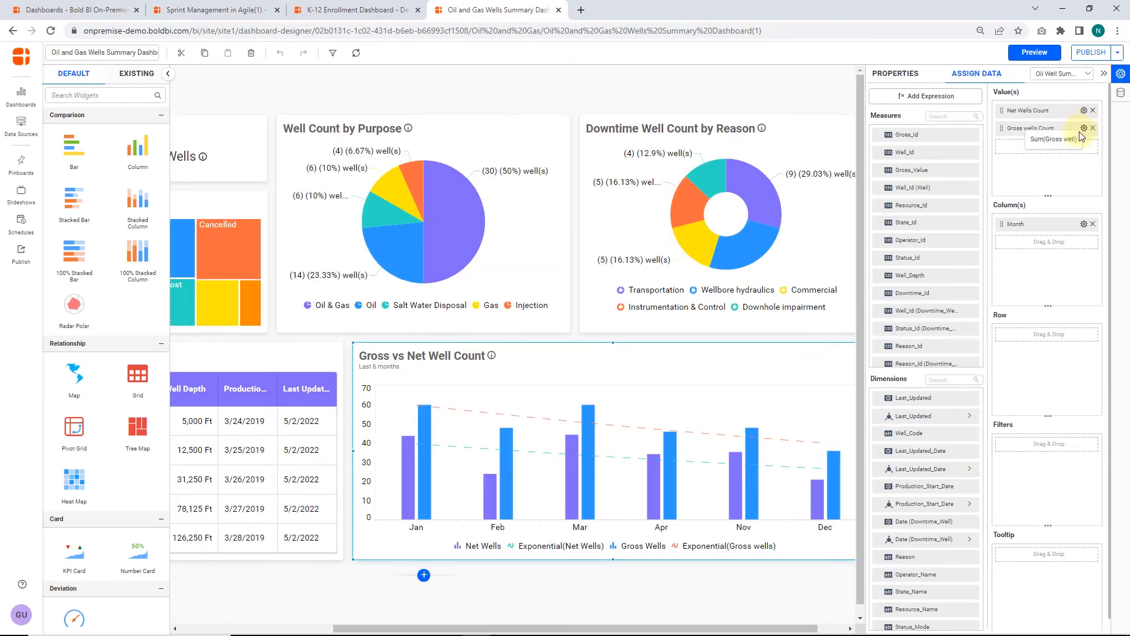
click(901, 74)
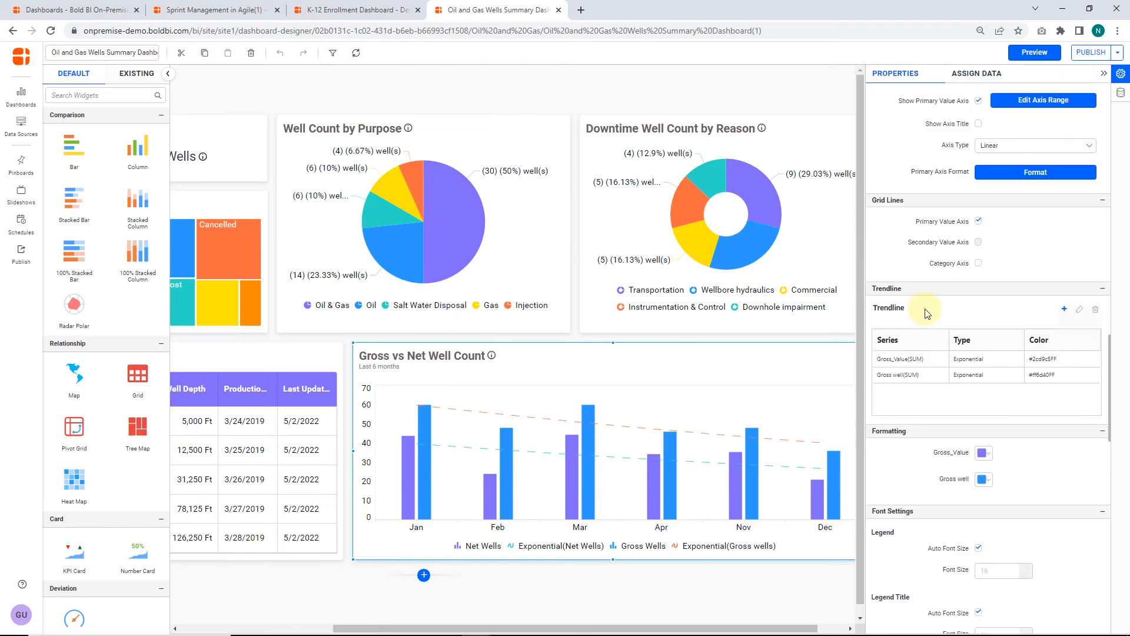
Step: Review the settings of the Gross_Value(SUM) and Gross well(SUM) trendlines, leaving both dialogs without changes
click(928, 360)
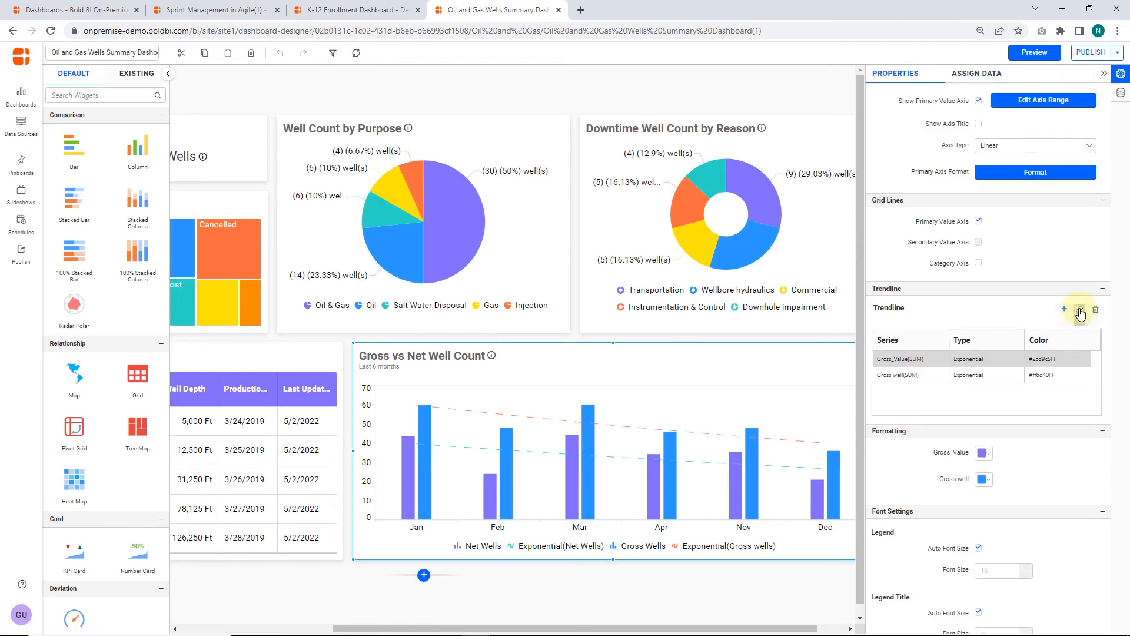
click(1079, 309)
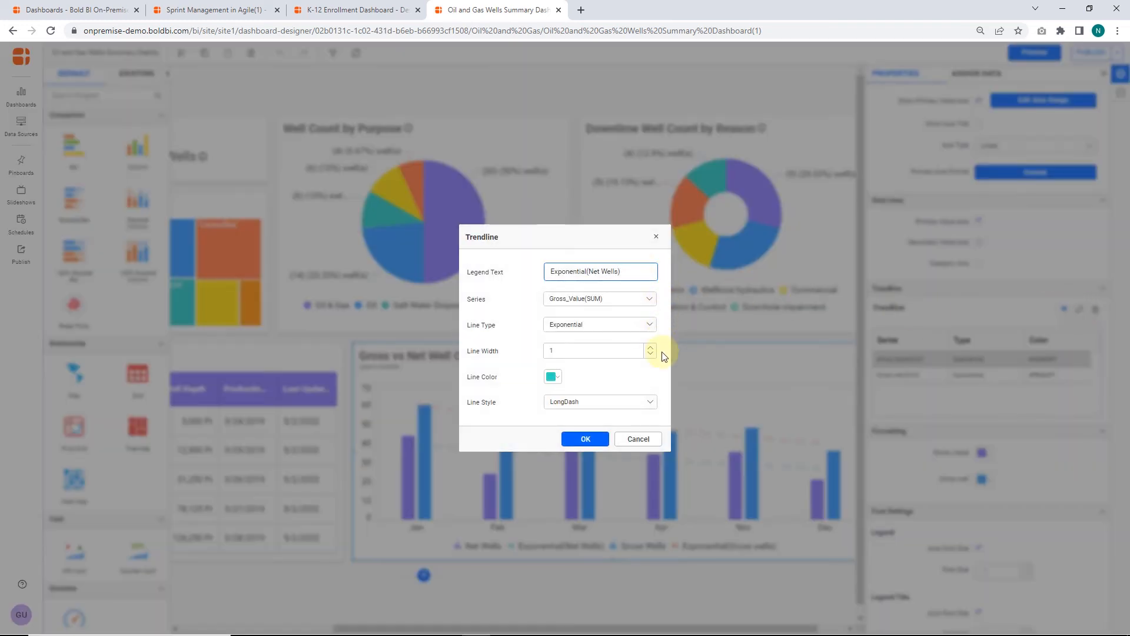
click(638, 439)
click(963, 380)
click(1079, 309)
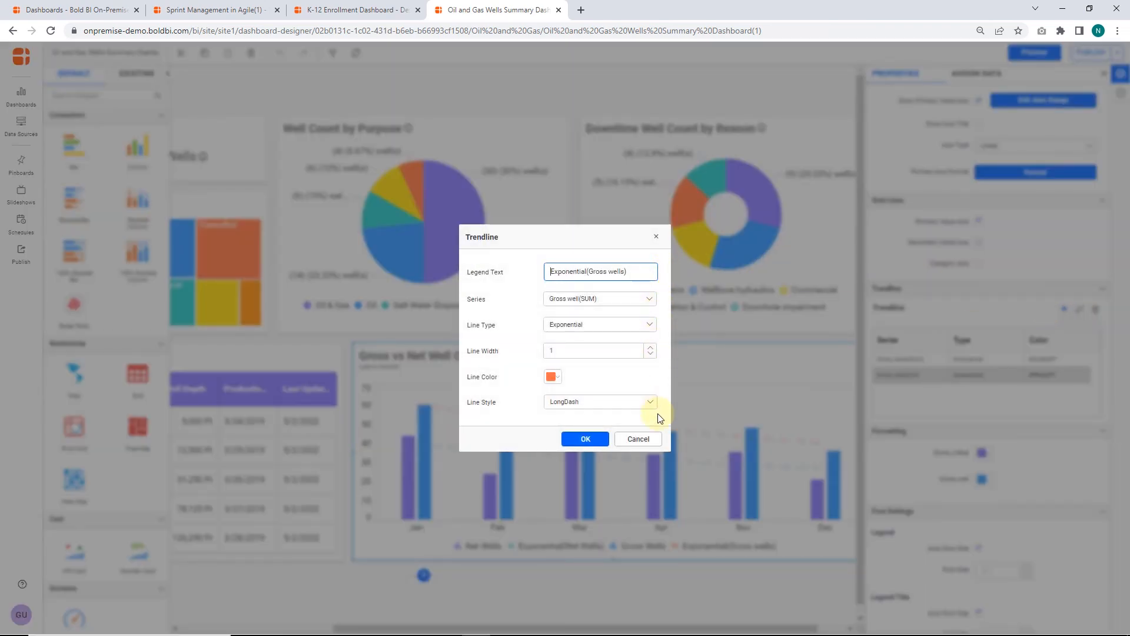
click(651, 439)
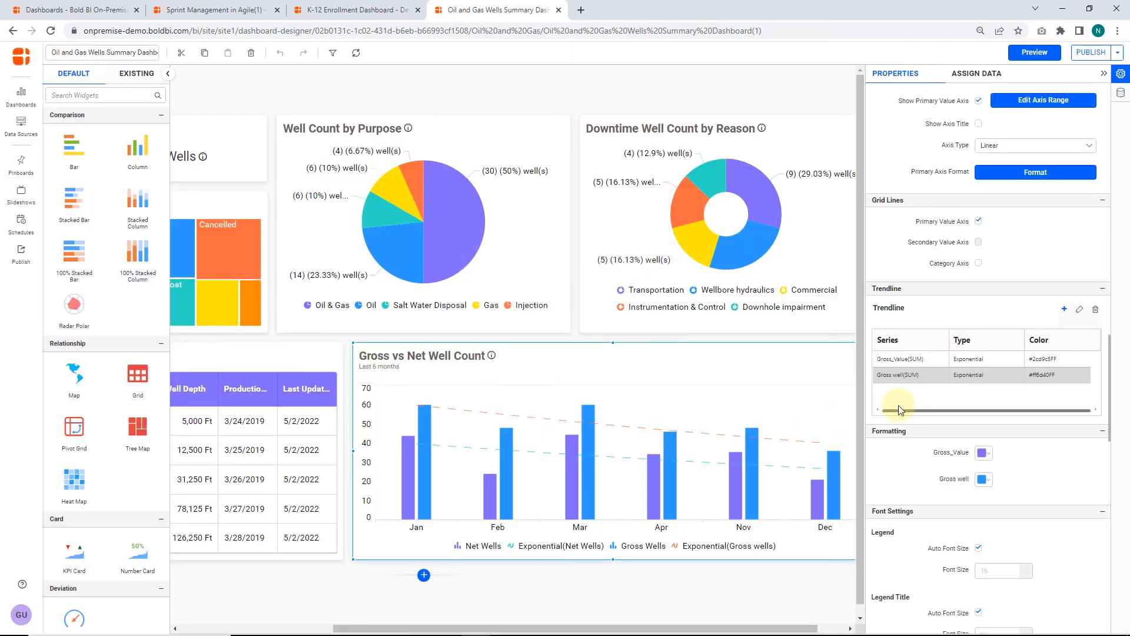